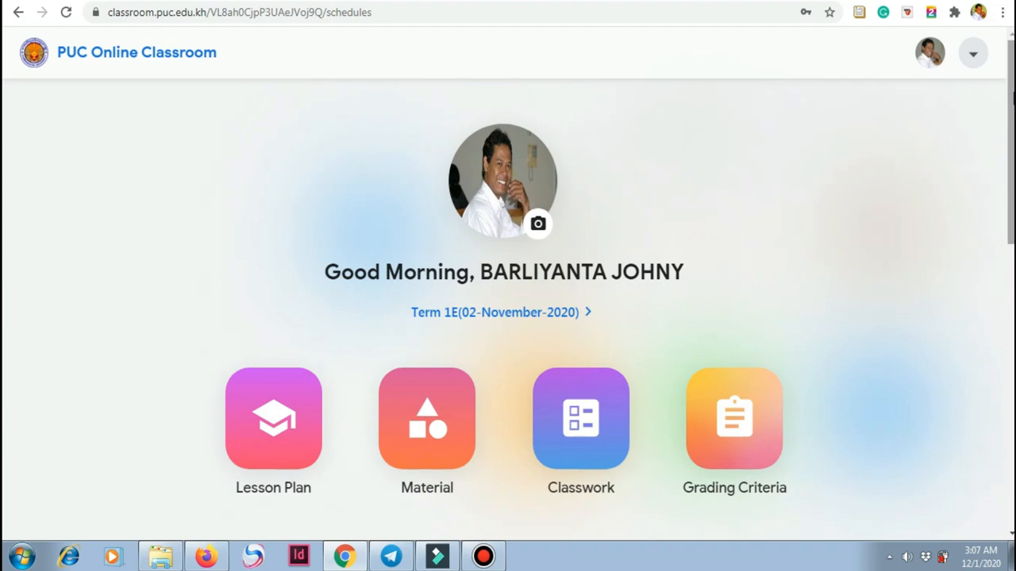
drag(1011, 143, 1011, 350)
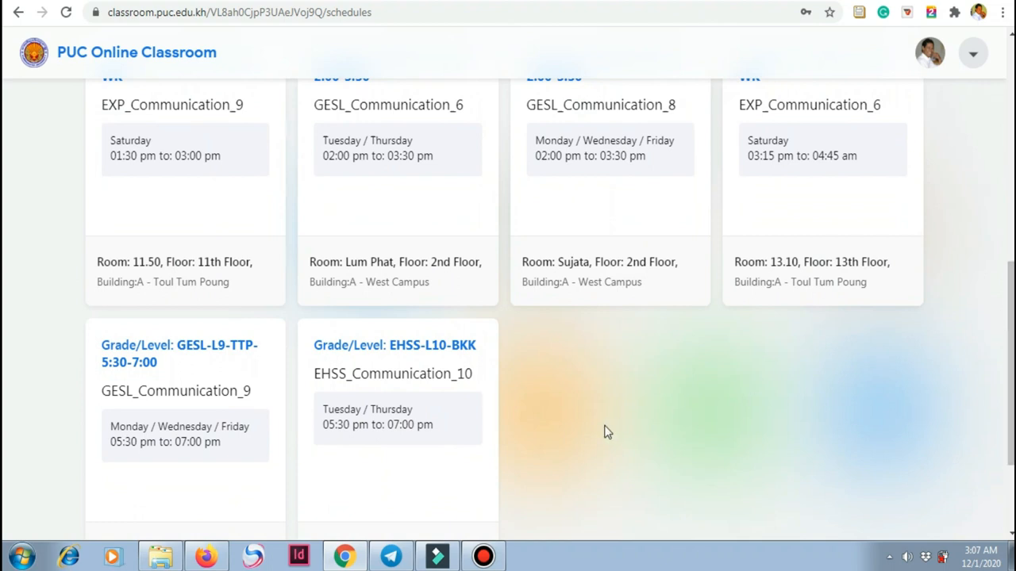
Step: Open the teacher's EHSS_Communication_10 class, then switch to the student's classroom session
click(354, 352)
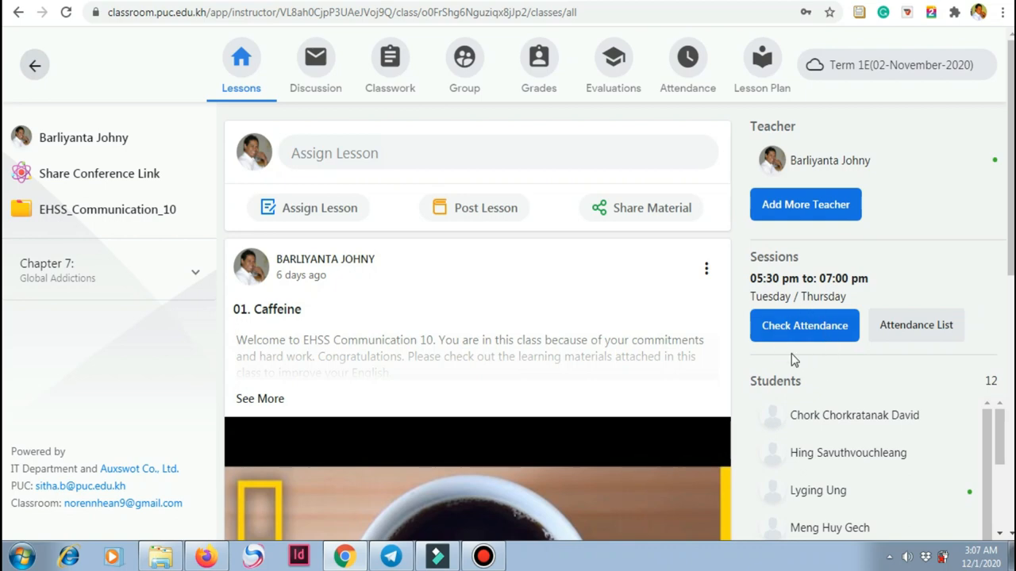
click(207, 558)
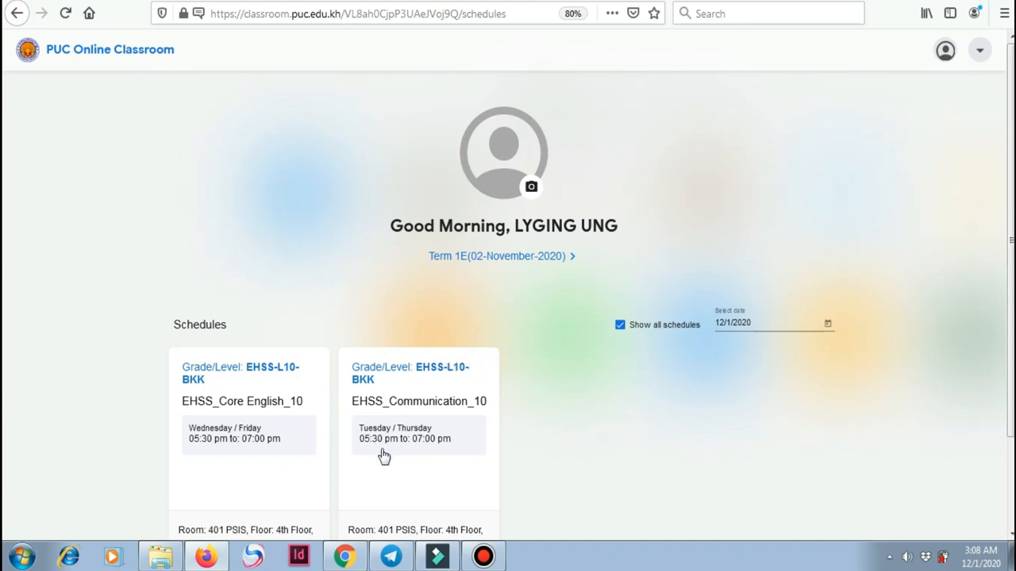
Step: Open the EHSS_Communication_10 class from the student's schedules page
click(411, 375)
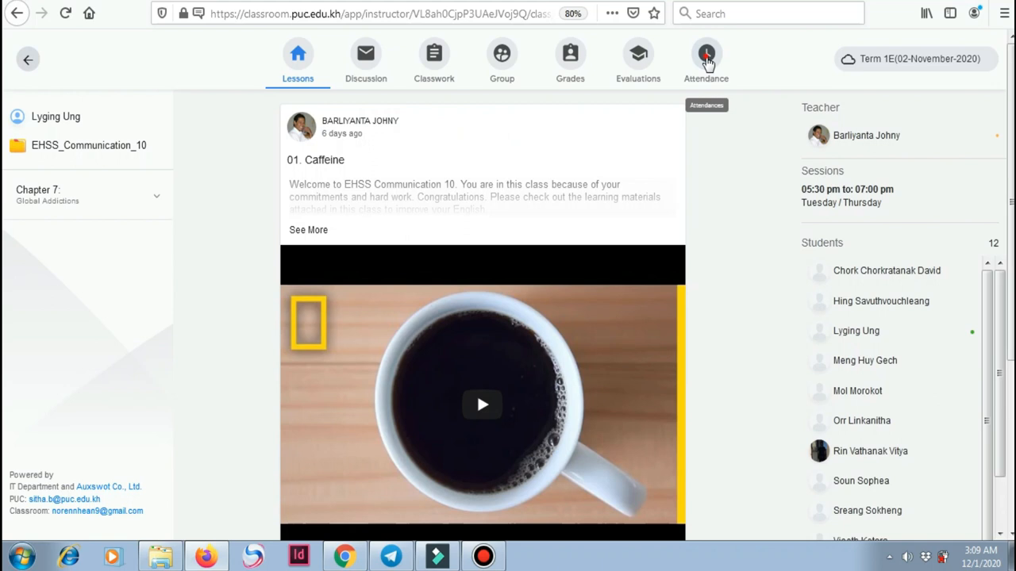
click(707, 59)
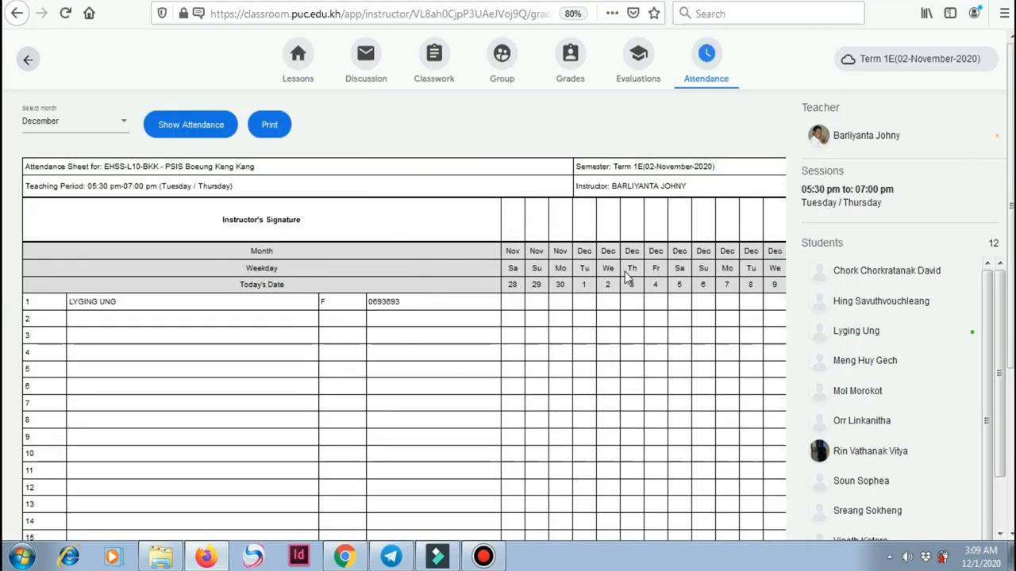